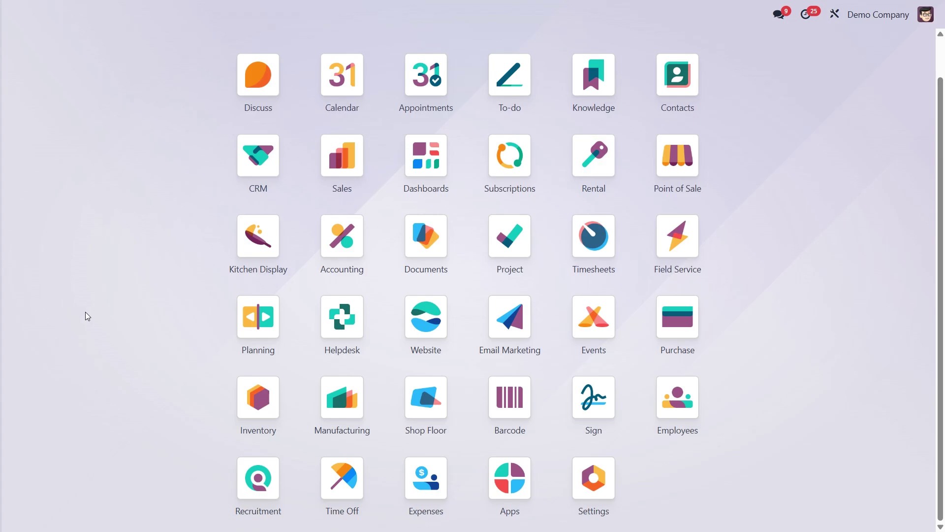
# Create and save a lead activity plan named 'New Lead Follow-up Plan' under Configuration > Activity Plans.
pyautogui.click(255, 172)
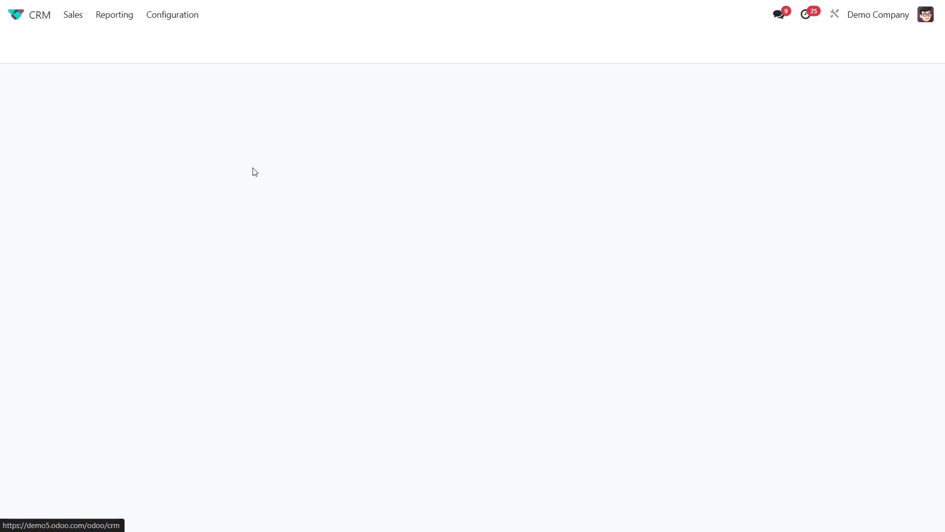
pyautogui.click(172, 15)
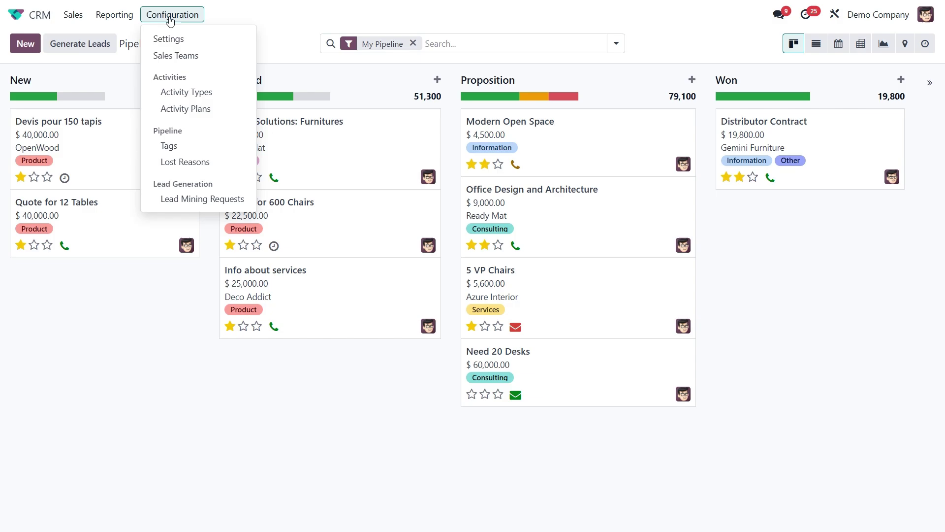
pyautogui.click(186, 109)
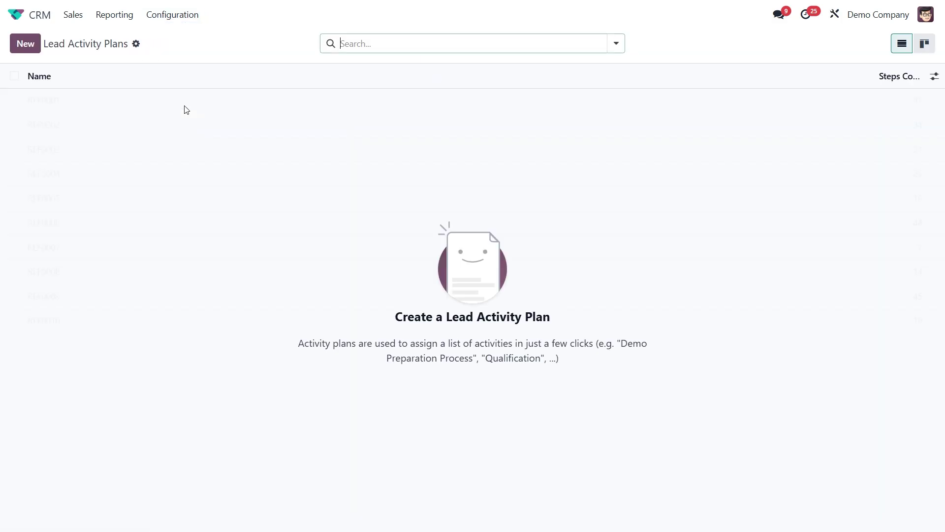
pyautogui.click(22, 45)
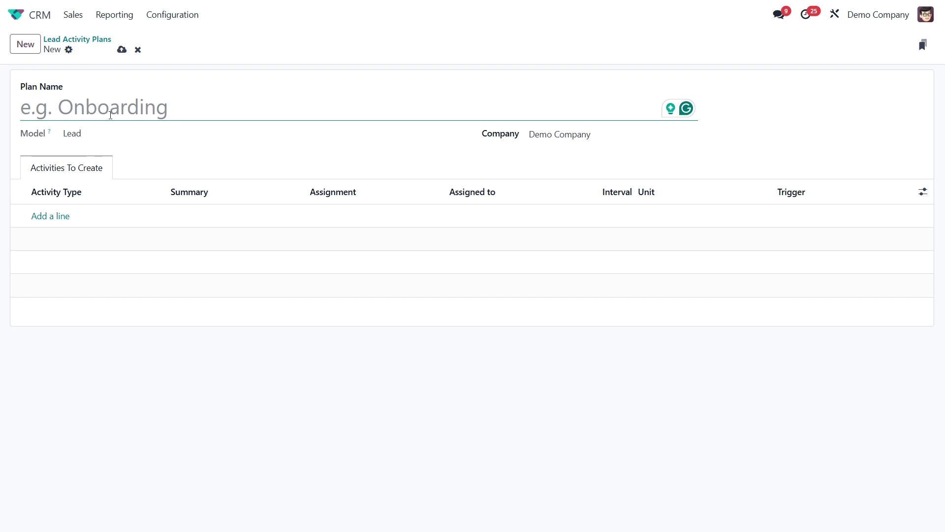
pyautogui.write('New Lead Follow-up Plan')
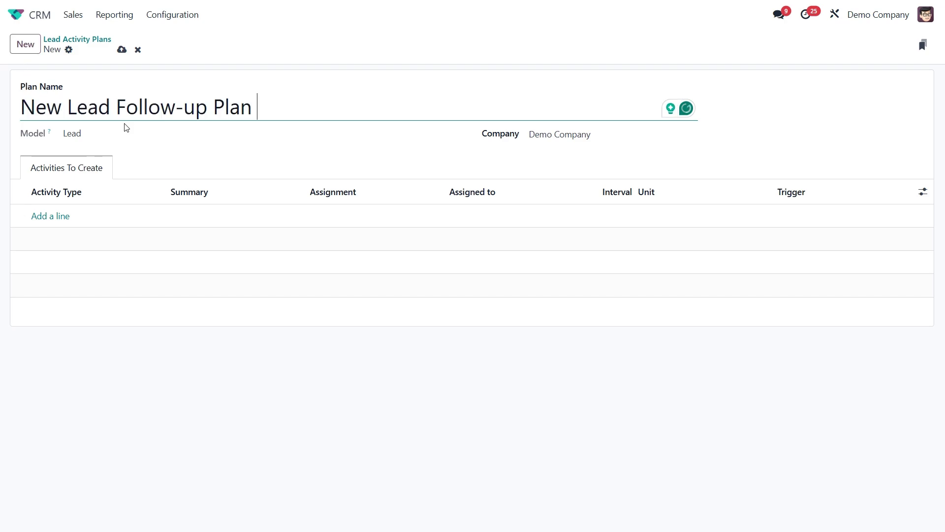
pyautogui.hotkey('alt', 's')
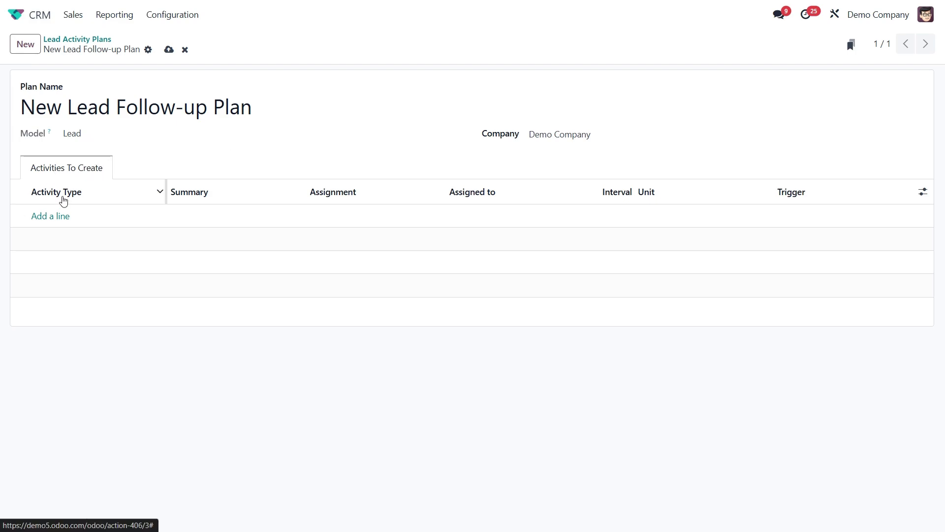
# Add an Email line summarised 'Send introduction email' with assignment set to Default user.
pyautogui.click(52, 217)
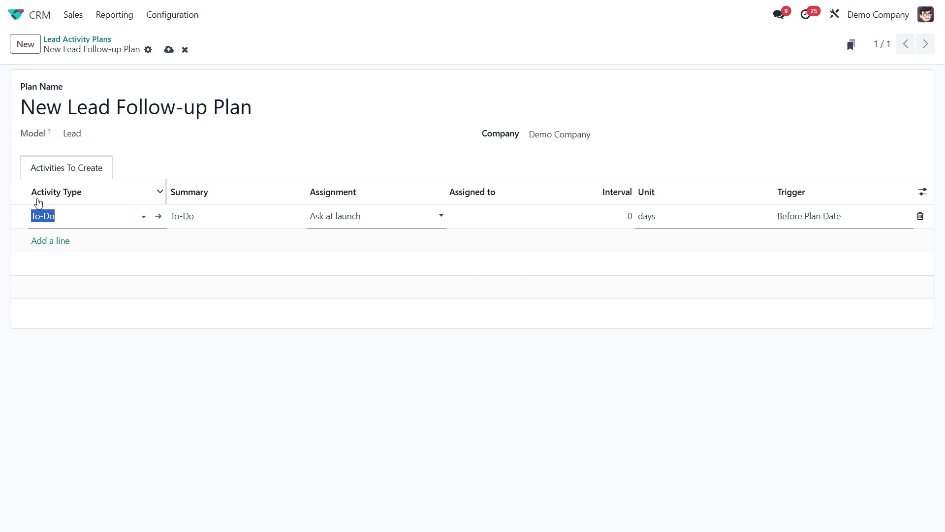
pyautogui.click(76, 220)
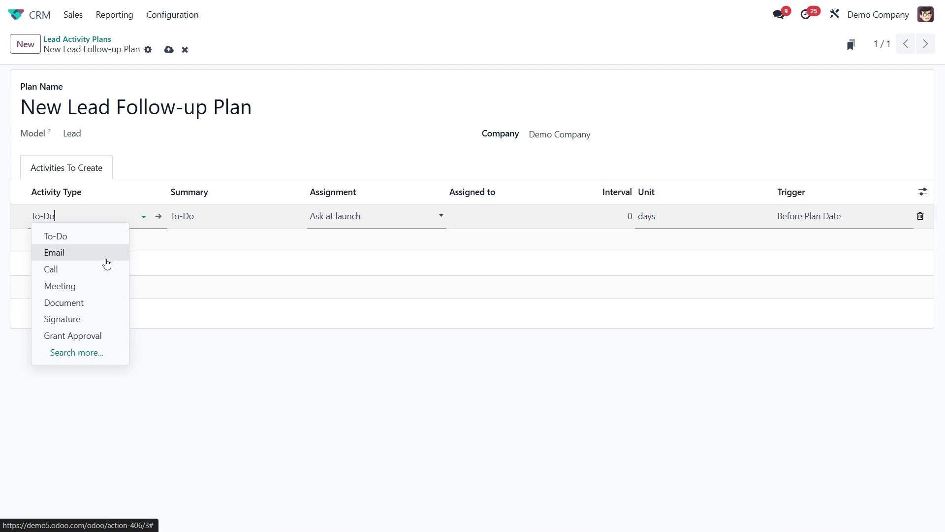
pyautogui.click(89, 254)
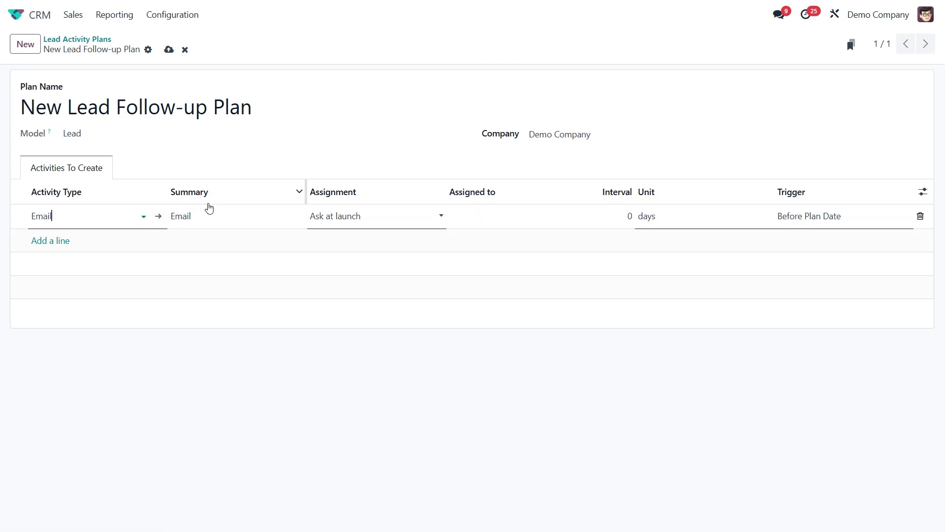
pyautogui.click(212, 218)
pyautogui.doubleClick(212, 218)
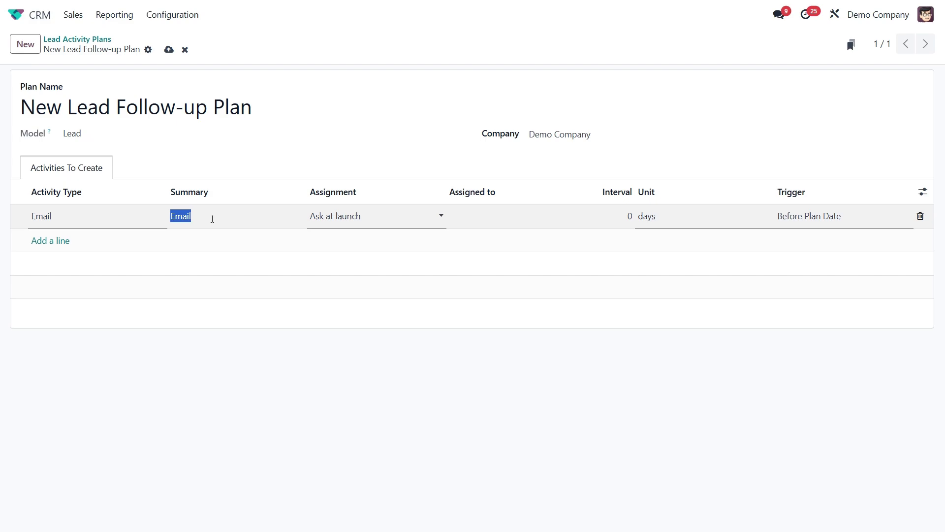
pyautogui.write('Send introduction email')
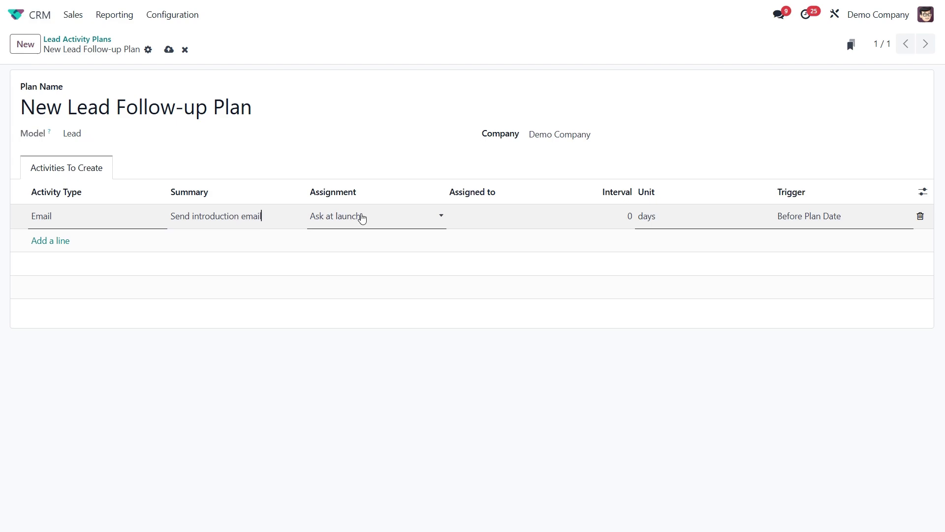
pyautogui.click(368, 220)
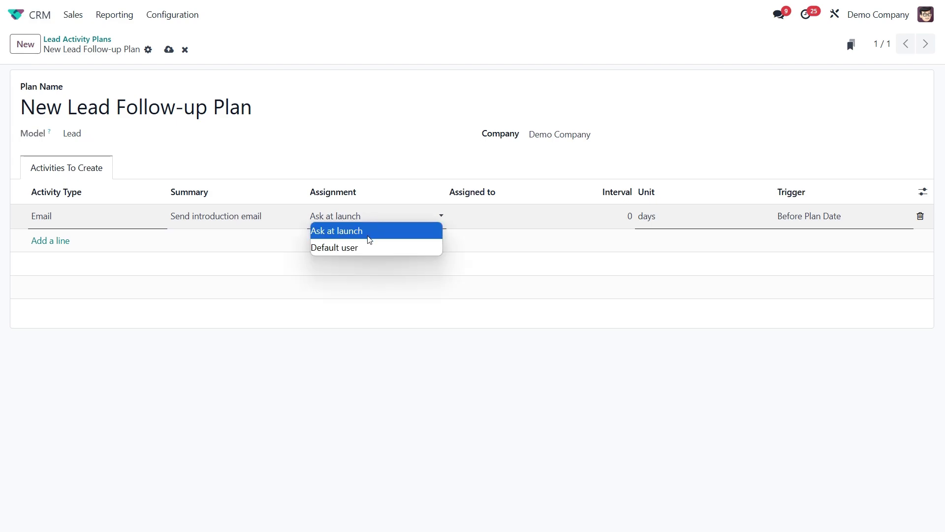
pyautogui.click(335, 249)
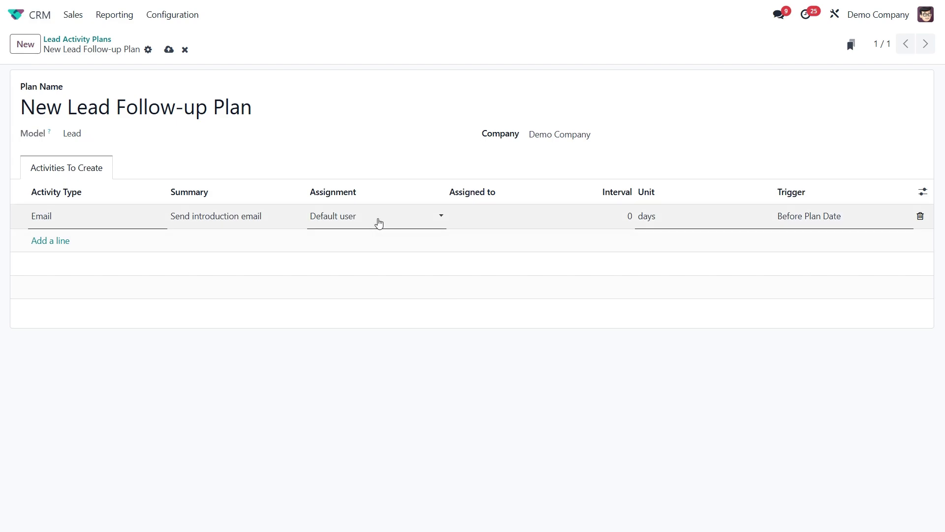
pyautogui.click(378, 223)
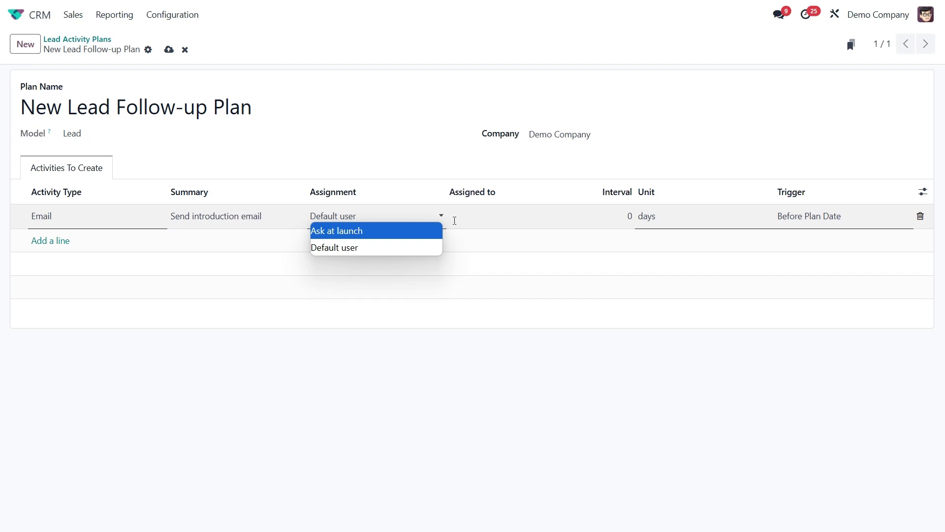
pyautogui.click(487, 218)
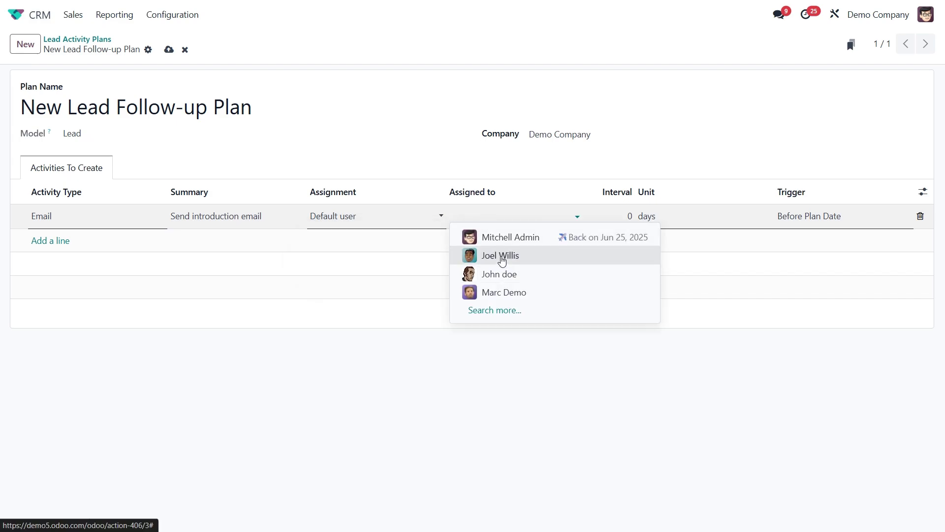
pyautogui.click(502, 257)
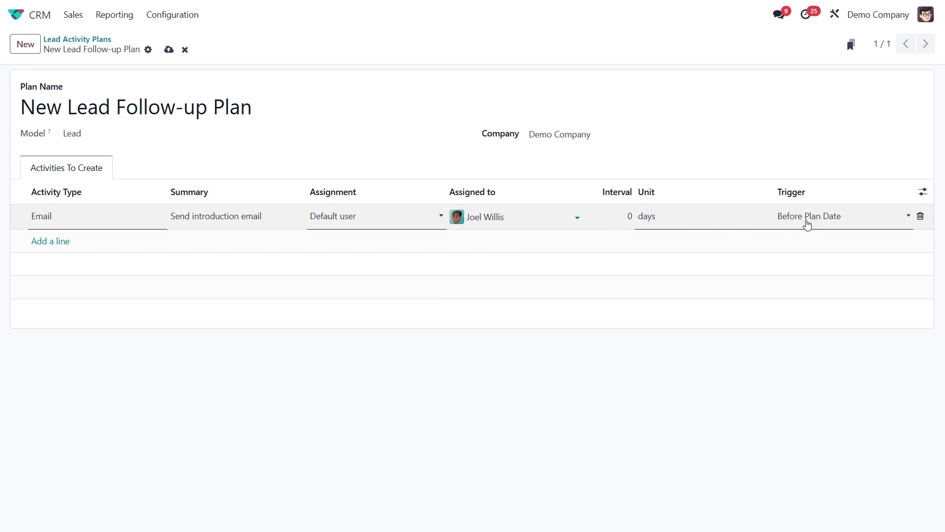
pyautogui.click(629, 216)
pyautogui.write('2')
pyautogui.click(687, 221)
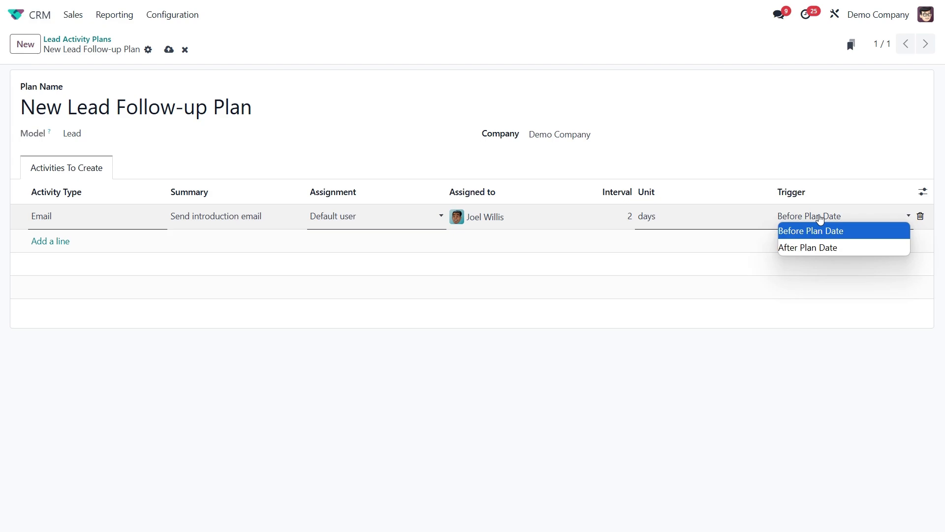
pyautogui.click(820, 216)
pyautogui.click(824, 249)
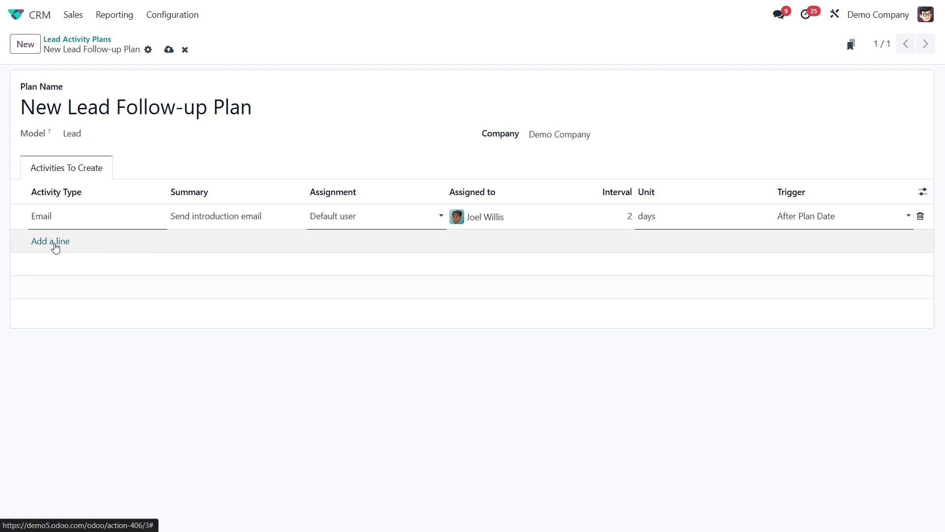
# Add a Meeting step to the plan, replacing its summary and setting its interval and trigger.
pyautogui.click(50, 241)
pyautogui.click(53, 241)
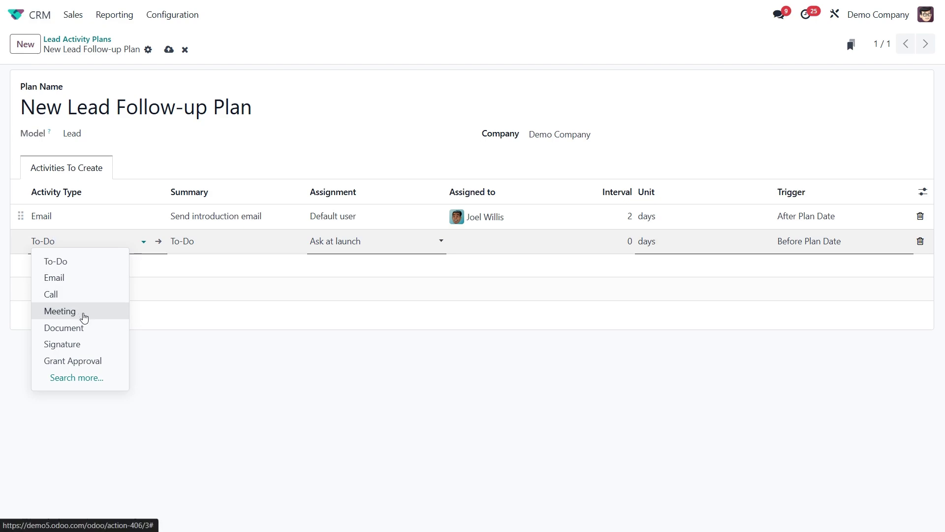
pyautogui.click(80, 310)
pyautogui.doubleClick(220, 244)
pyautogui.write('Follow-up Meeting')
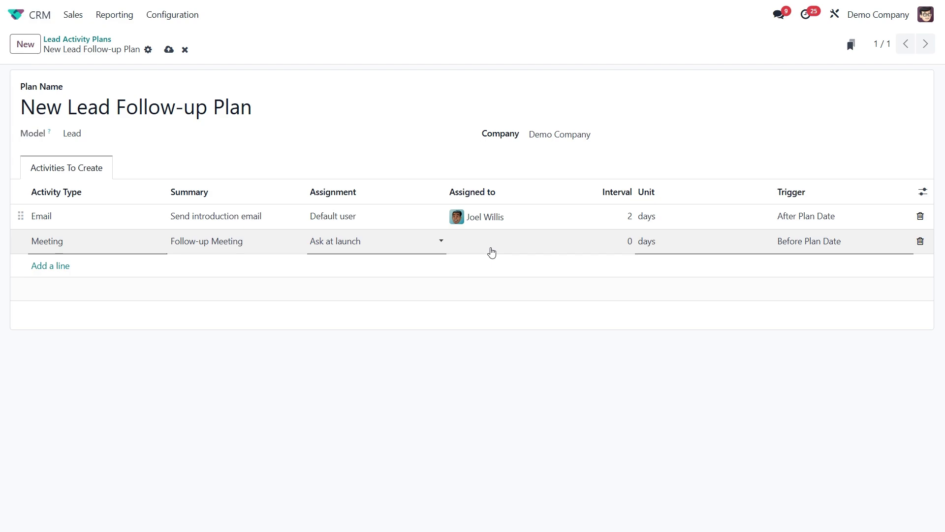
pyautogui.click(628, 241)
pyautogui.write('4')
pyautogui.click(818, 241)
pyautogui.click(825, 273)
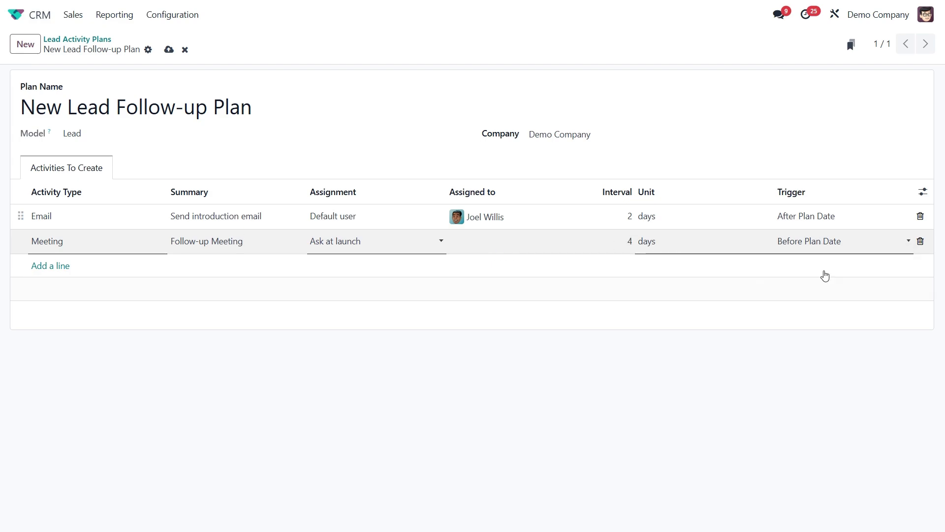
# Add a To-Do 'Offer a Discount or Free Trial', 5 days after plan date, assigned to John doe.
pyautogui.click(38, 265)
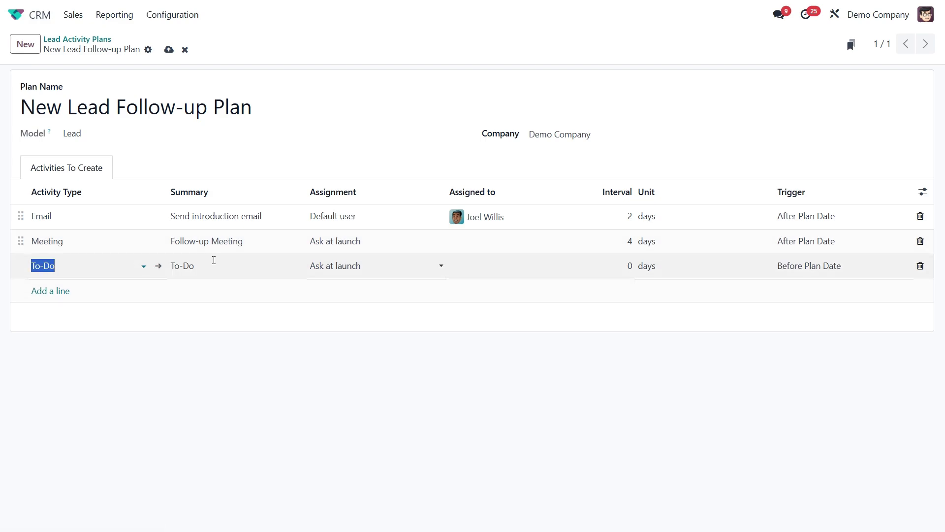
pyautogui.press('Tab')
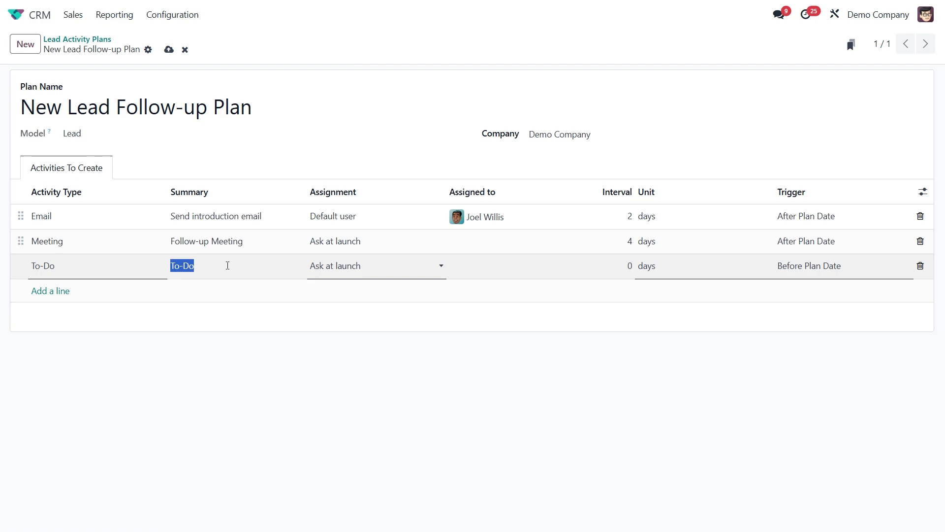
pyautogui.write('Offer a Discount or Free Trial')
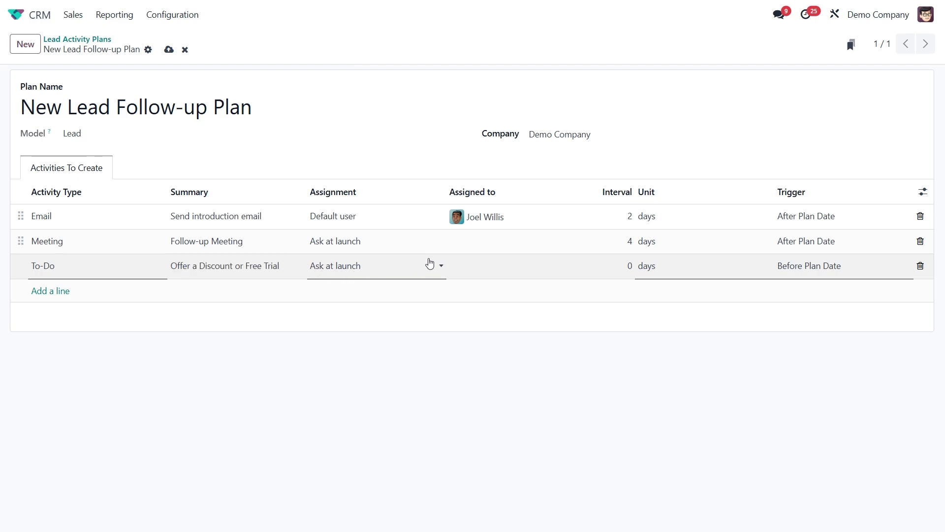
pyautogui.click(630, 266)
pyautogui.write('5')
pyautogui.click(803, 268)
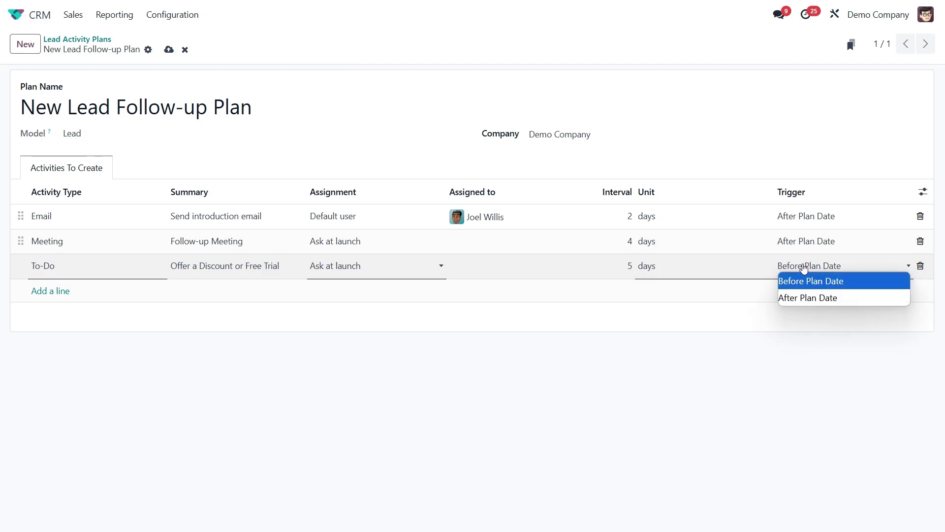
pyautogui.click(814, 298)
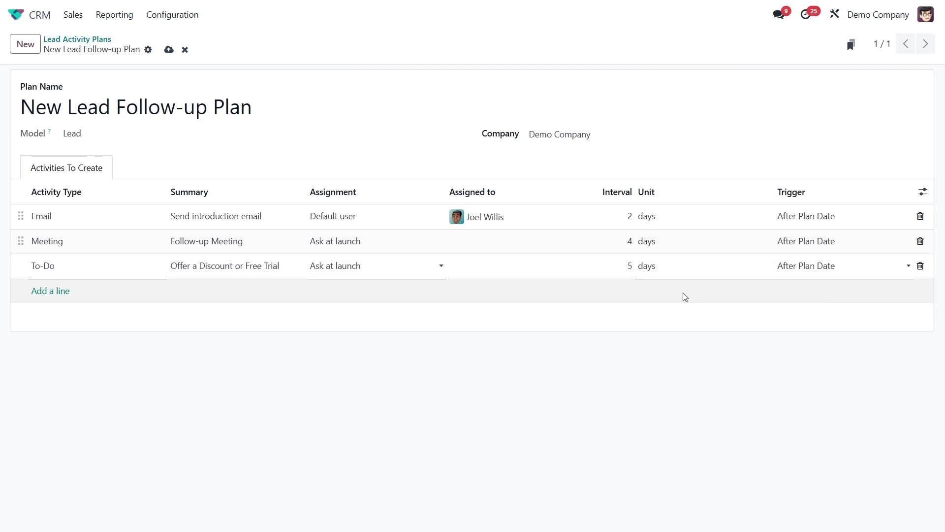
pyautogui.click(401, 265)
pyautogui.click(390, 296)
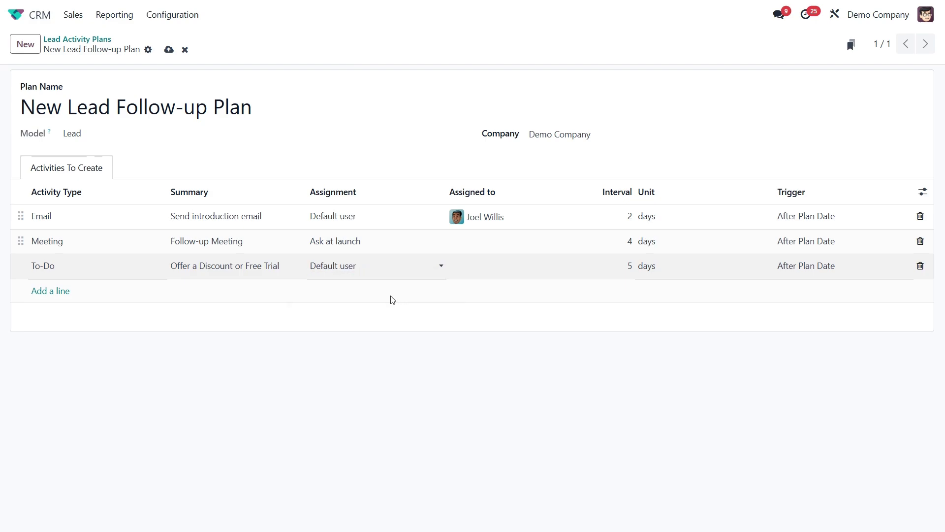
pyautogui.click(500, 267)
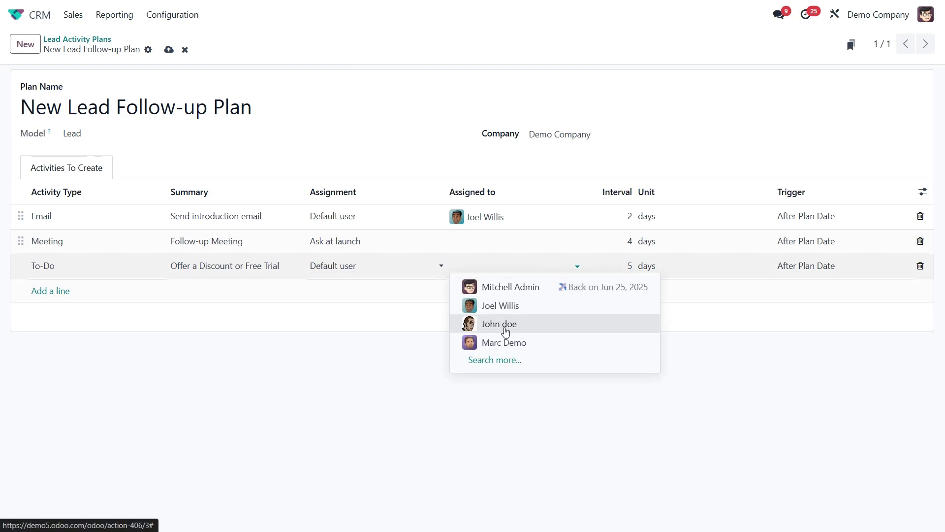
pyautogui.click(504, 331)
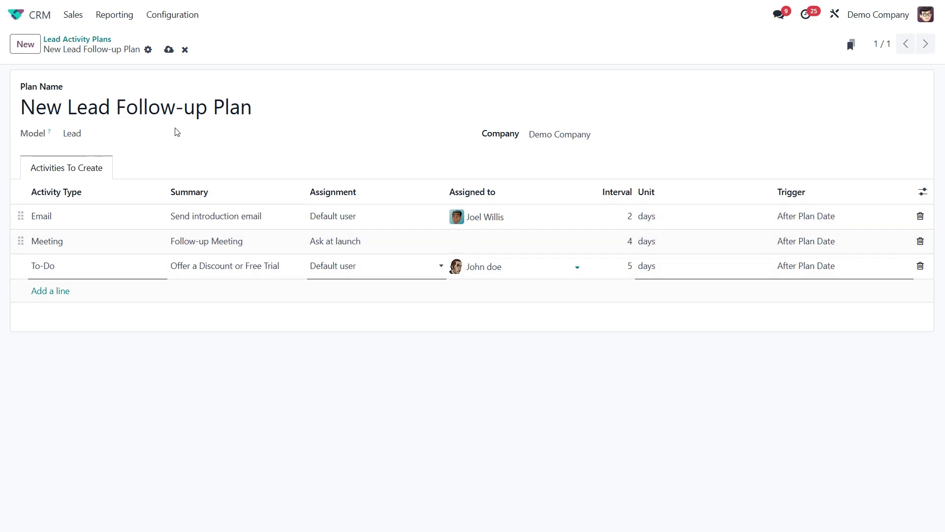
# From My Pipeline, start scheduling an activity on the Devis pour 150 tapis lead.
pyautogui.click(73, 14)
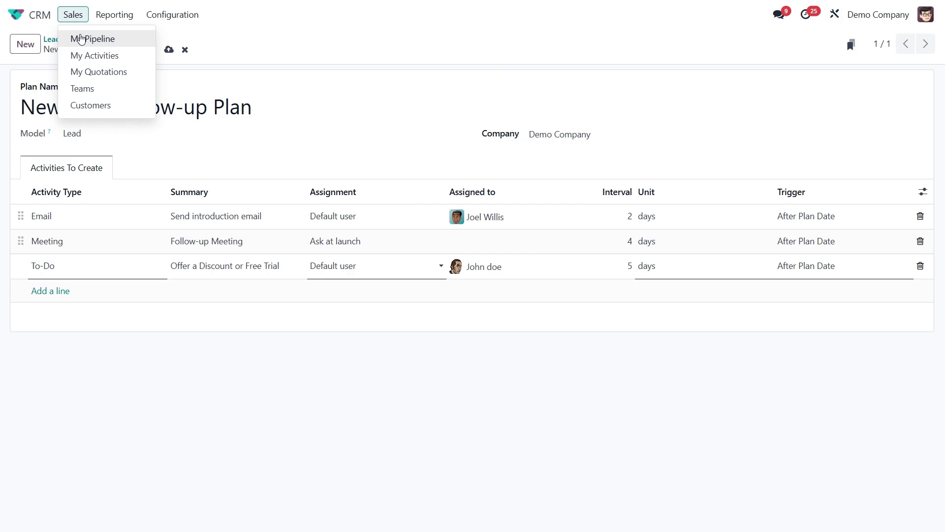
pyautogui.click(79, 38)
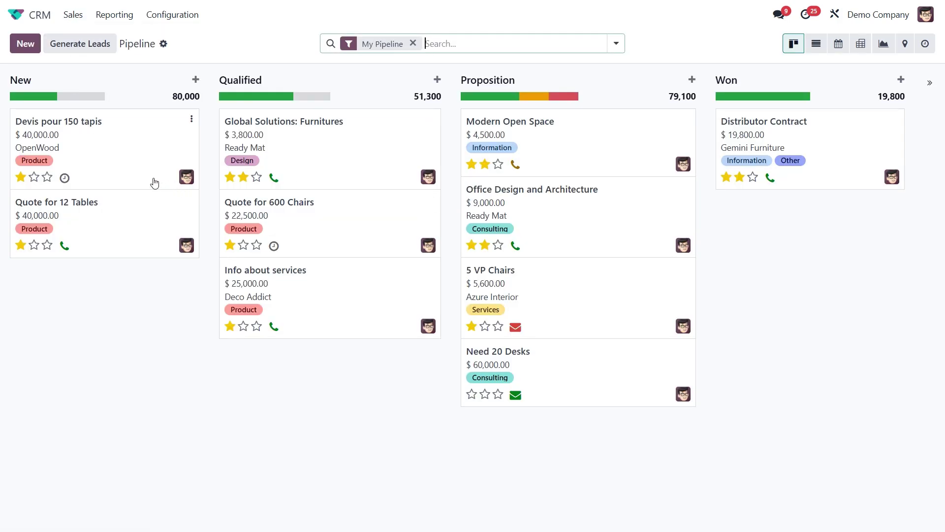
pyautogui.moveTo(103, 148)
pyautogui.click(65, 178)
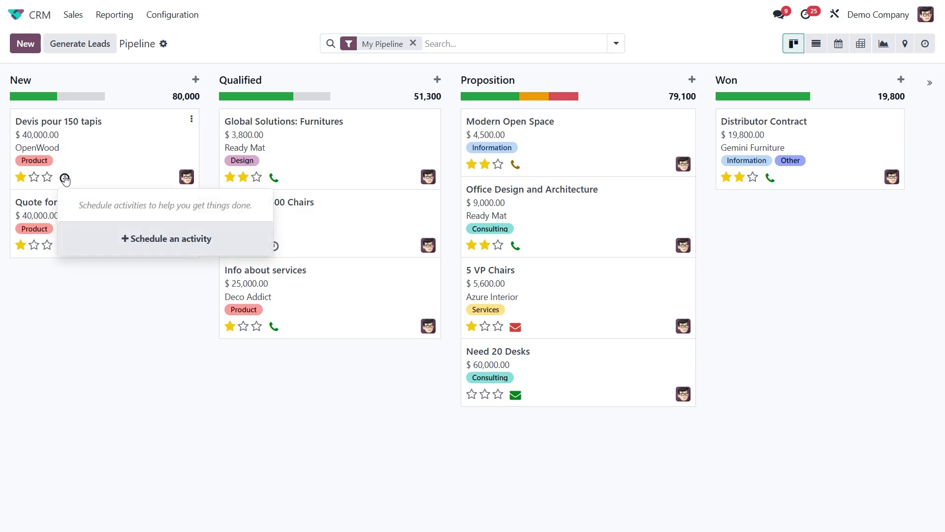
pyautogui.click(134, 238)
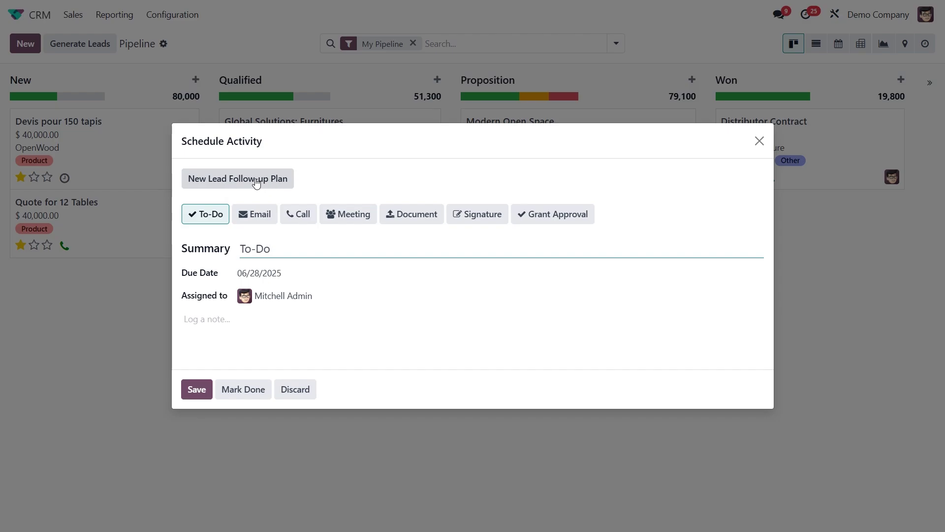
# Schedule New Lead Follow-up Plan with plan date 06/24/2025, keeping the current responsible user.
pyautogui.click(241, 182)
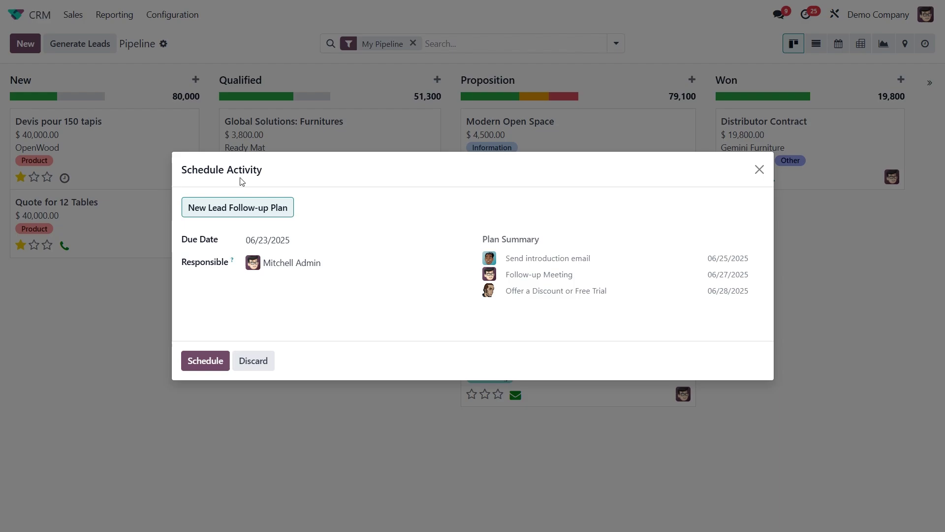
pyautogui.click(284, 240)
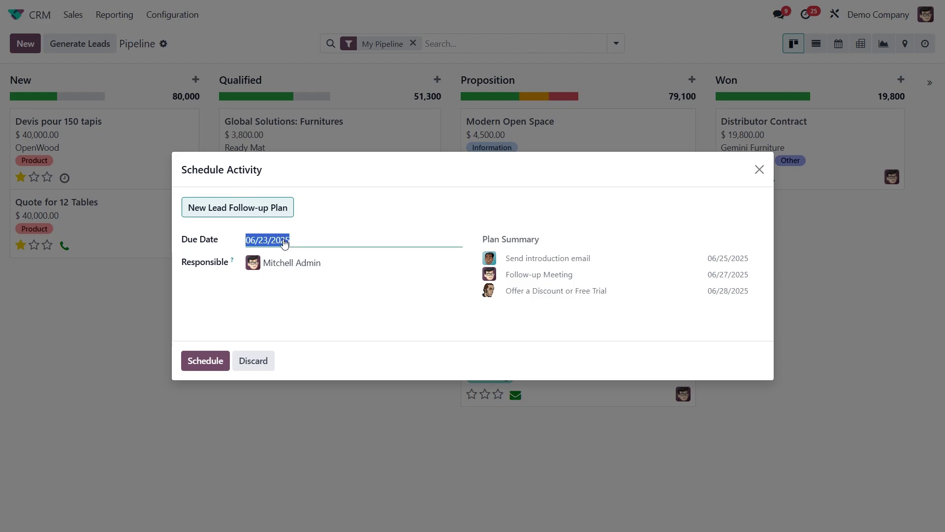
pyautogui.click(338, 422)
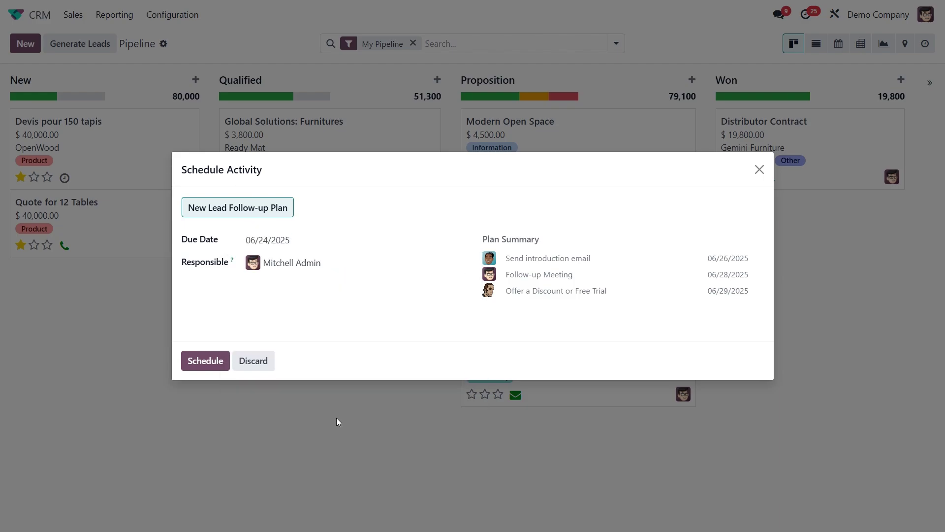
pyautogui.click(305, 262)
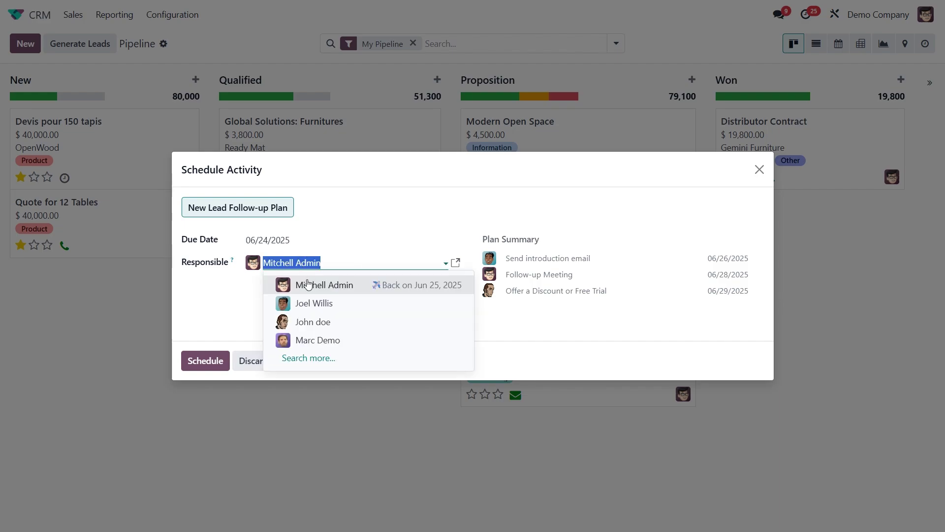
pyautogui.click(247, 285)
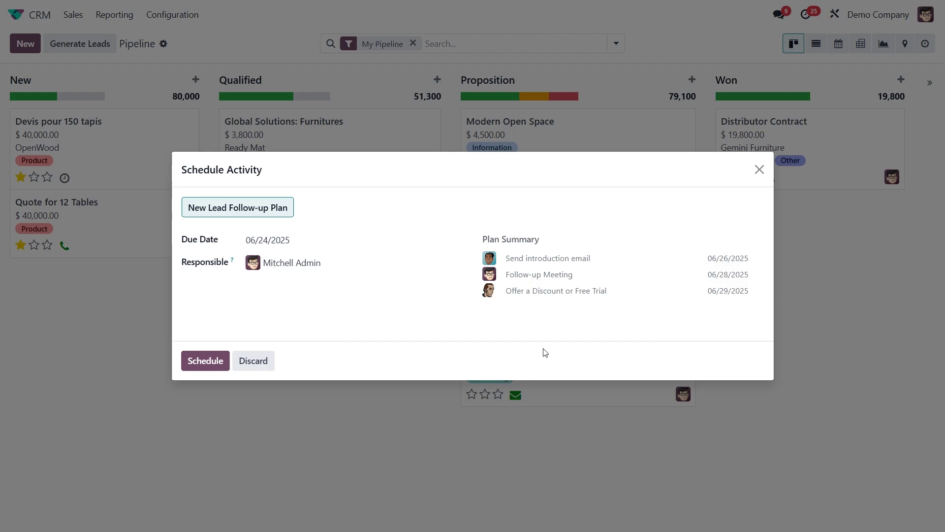
pyautogui.click(210, 362)
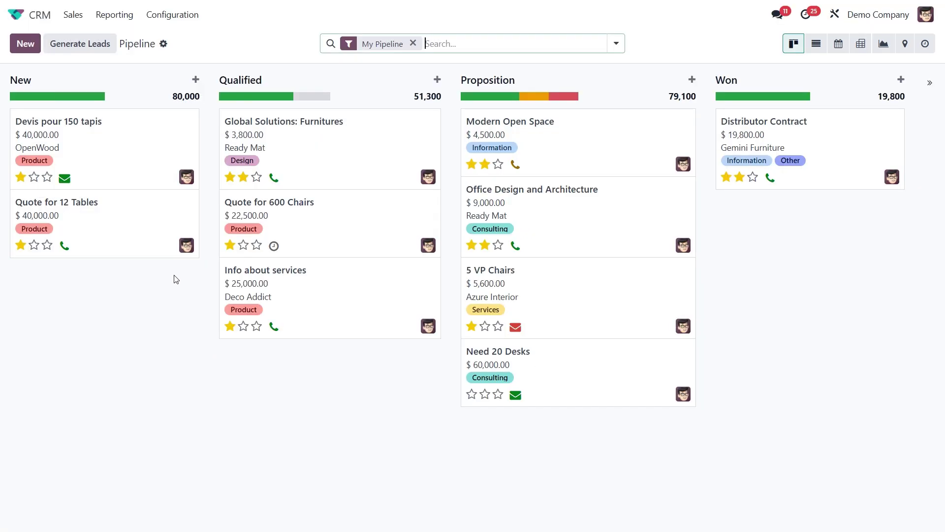
# Preview the card's planned activities, then open the Devis pour 150 tapis lead form.
pyautogui.click(64, 177)
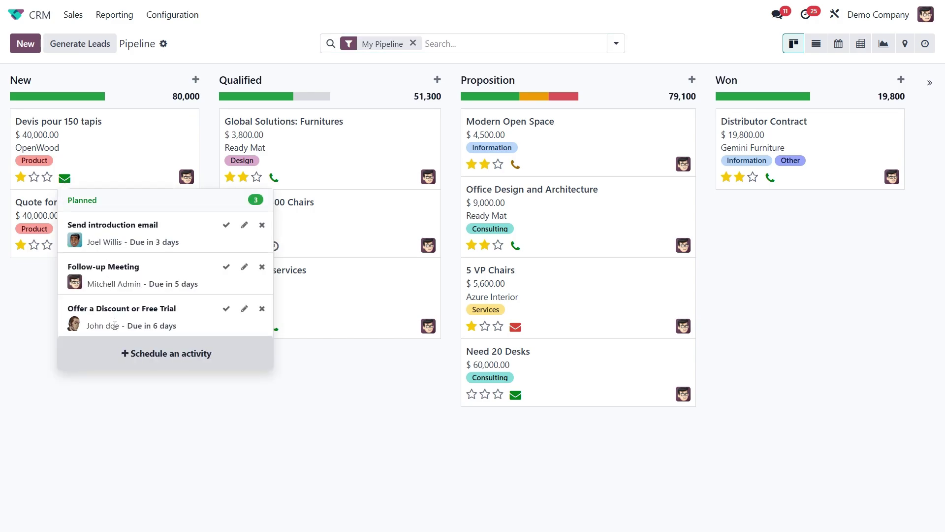
pyautogui.click(105, 157)
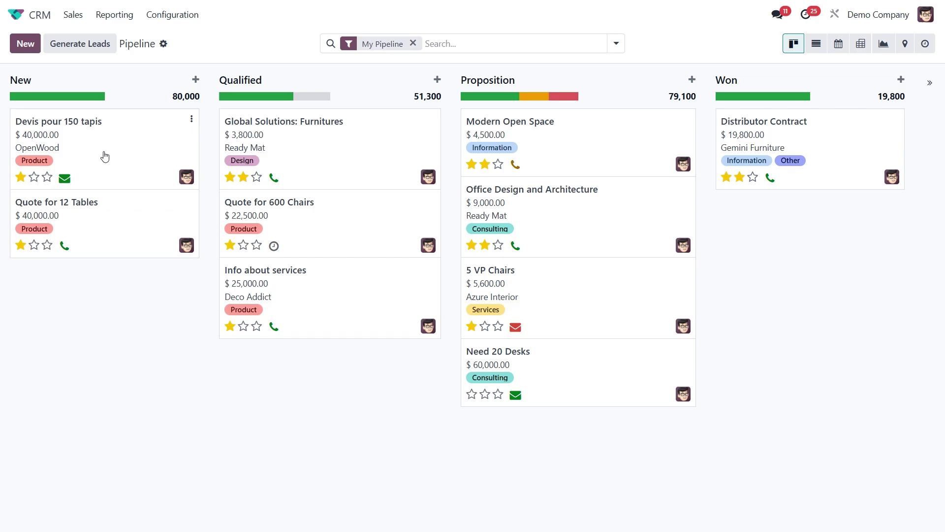
pyautogui.click(105, 157)
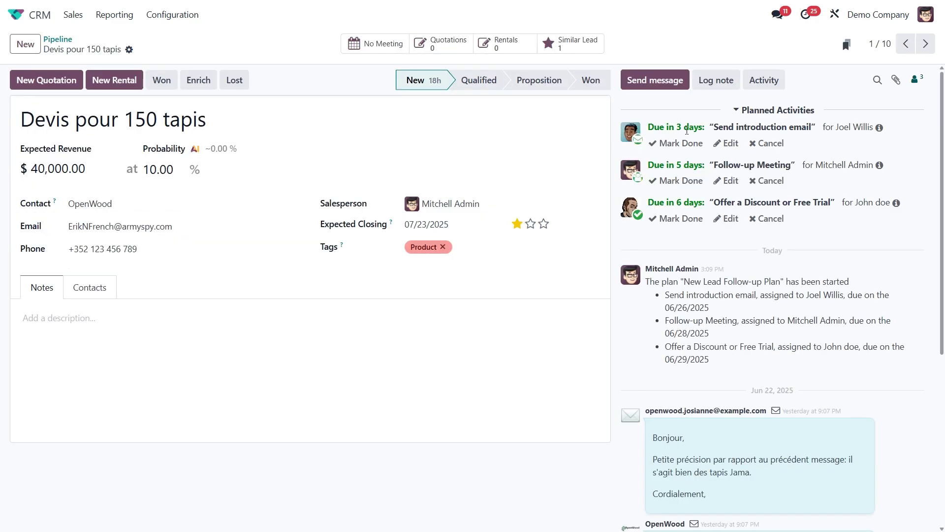